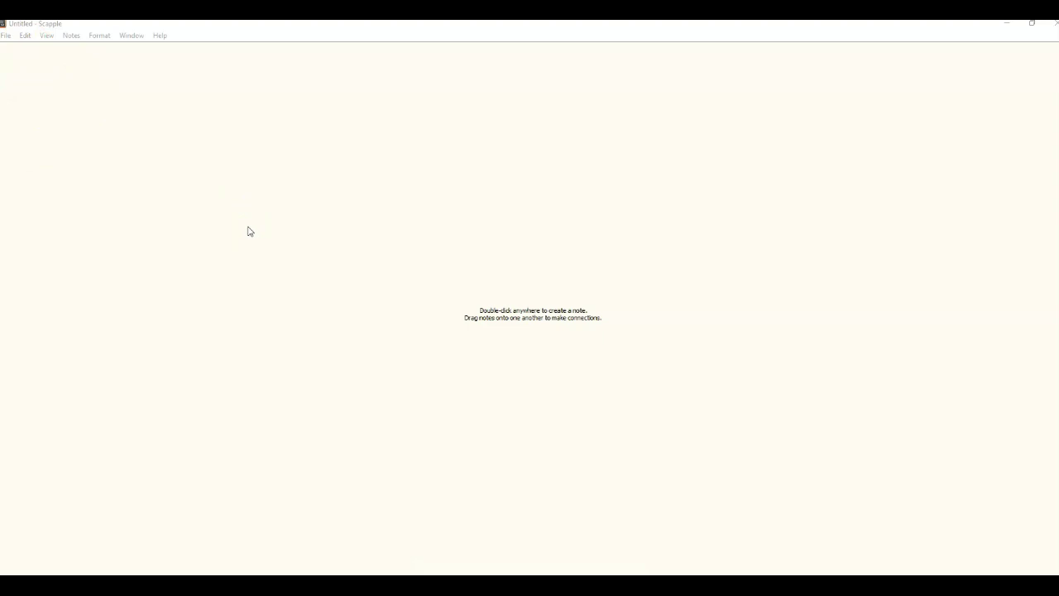
# - Review the default settings for new notes and new shapes in the program options, then leave them without saving changes
pyautogui.click(6, 36)
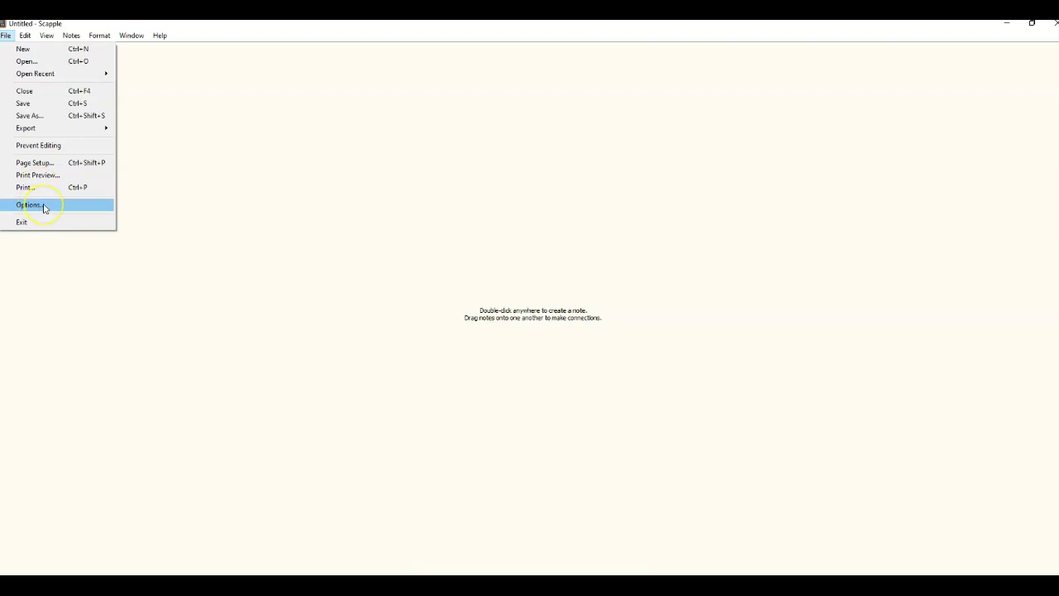
pyautogui.click(44, 208)
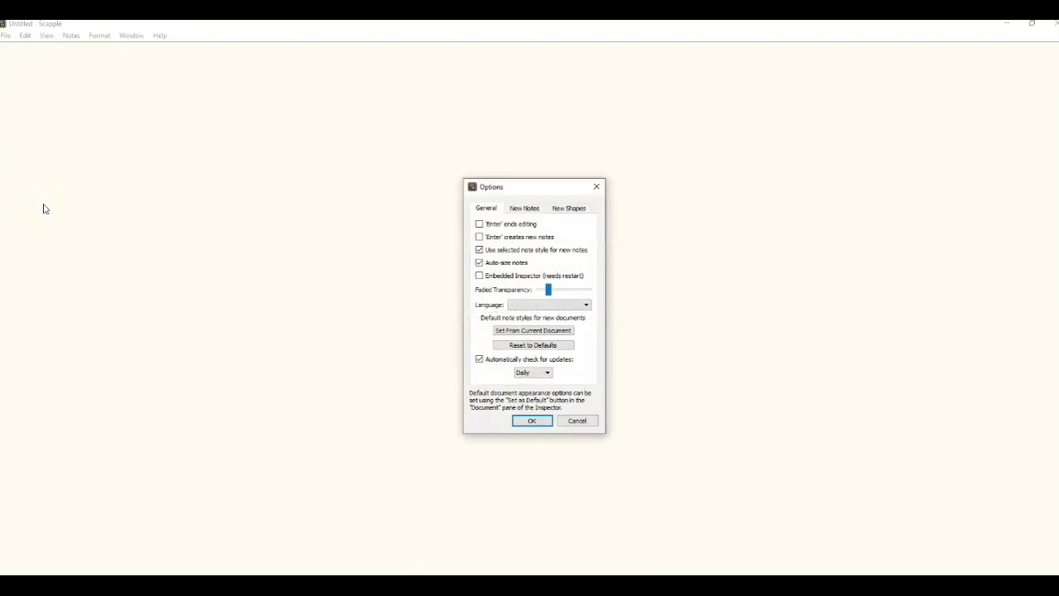
pyautogui.click(537, 214)
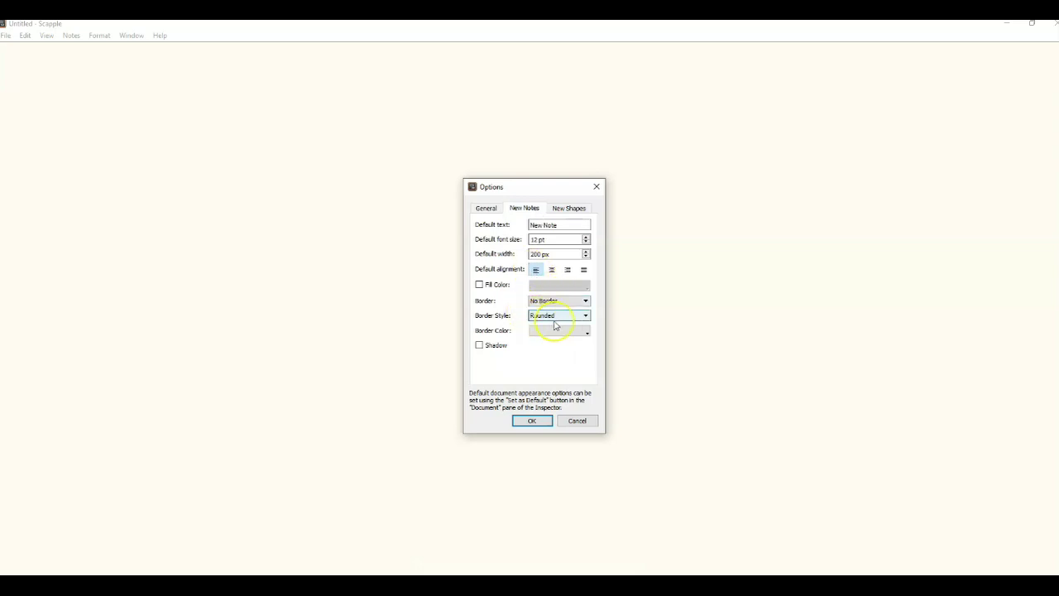
pyautogui.click(575, 301)
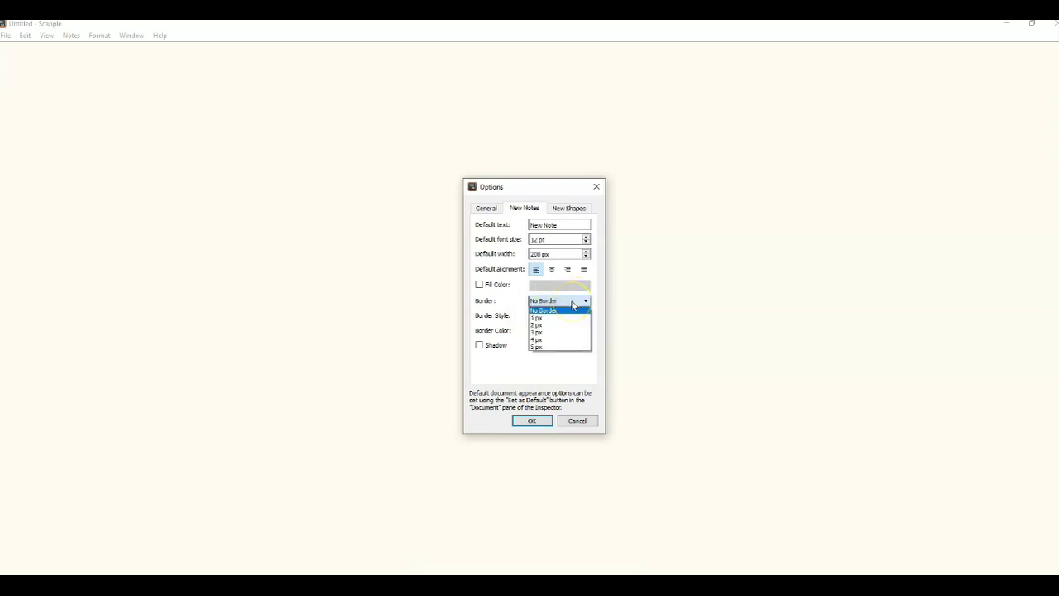
pyautogui.click(572, 305)
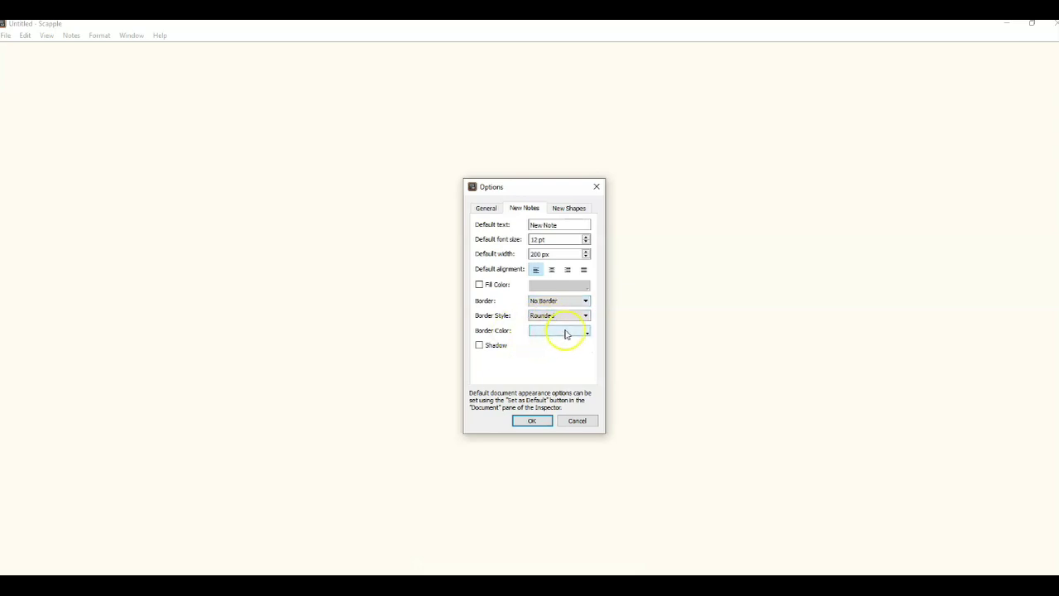
pyautogui.click(562, 333)
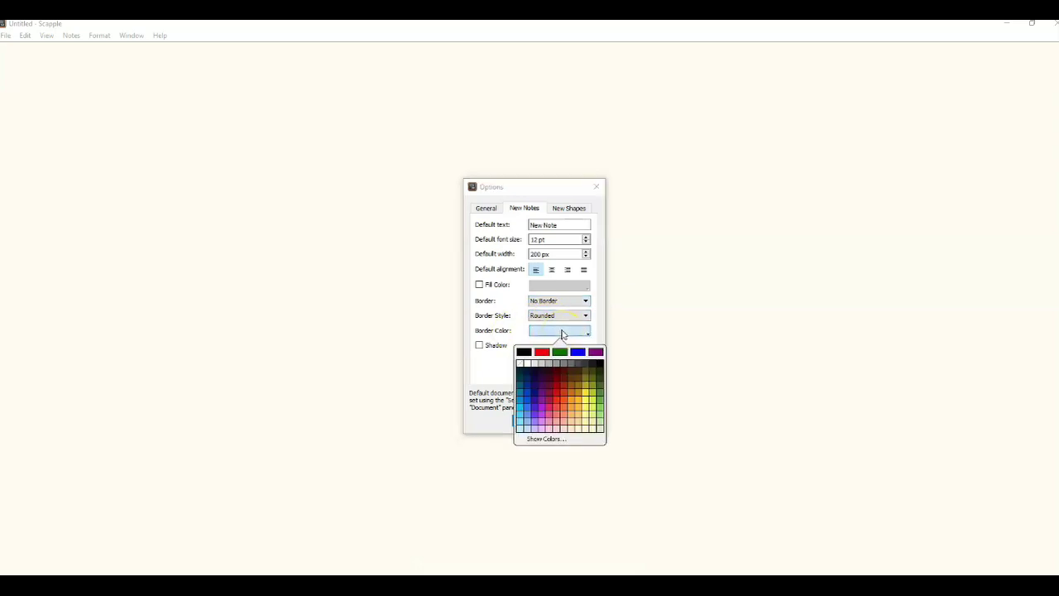
pyautogui.click(569, 207)
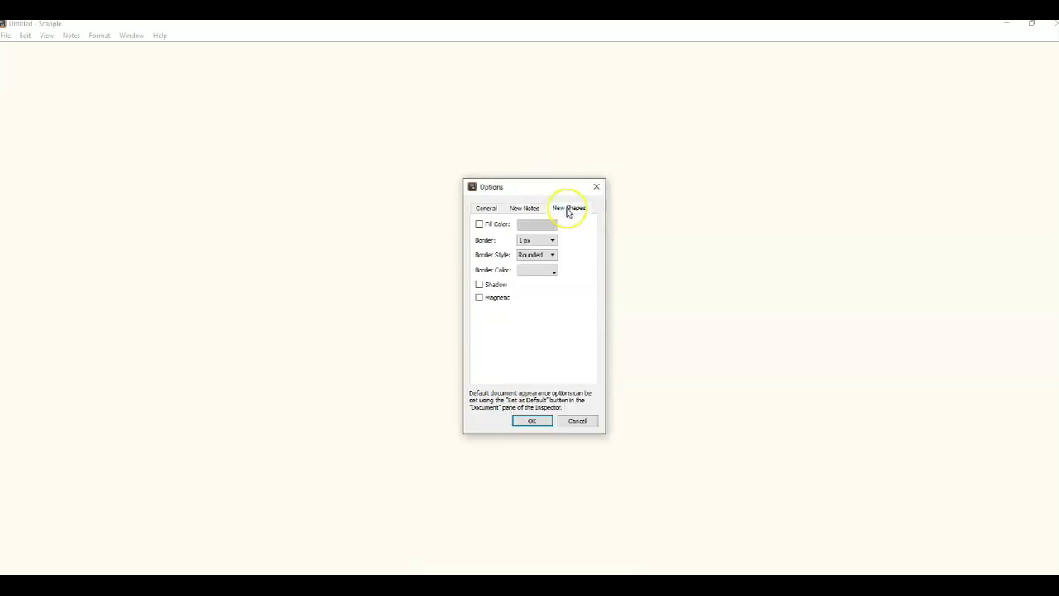
pyautogui.click(539, 255)
pyautogui.click(576, 259)
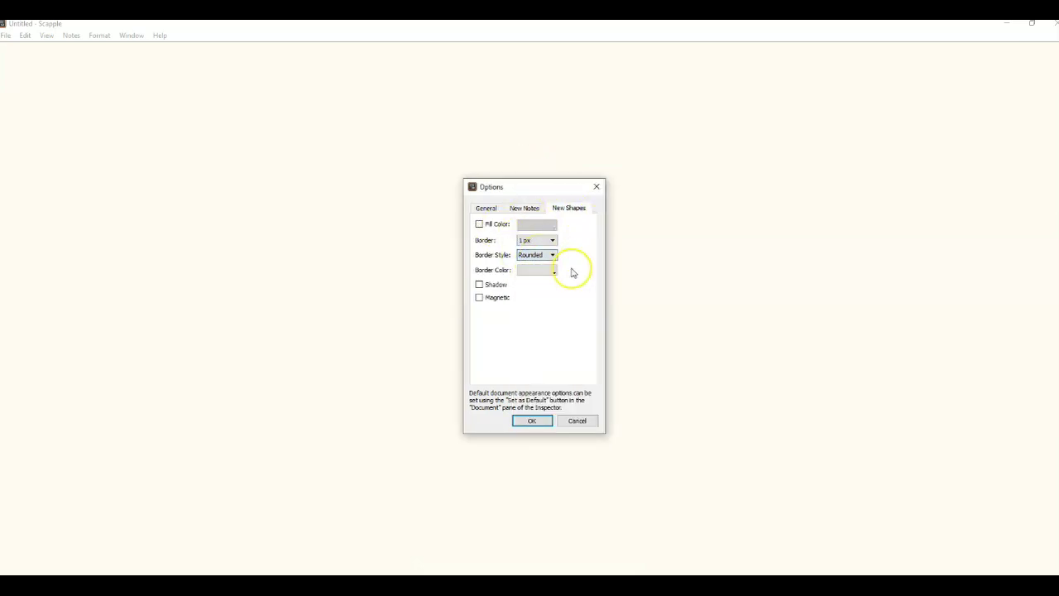
pyautogui.click(576, 420)
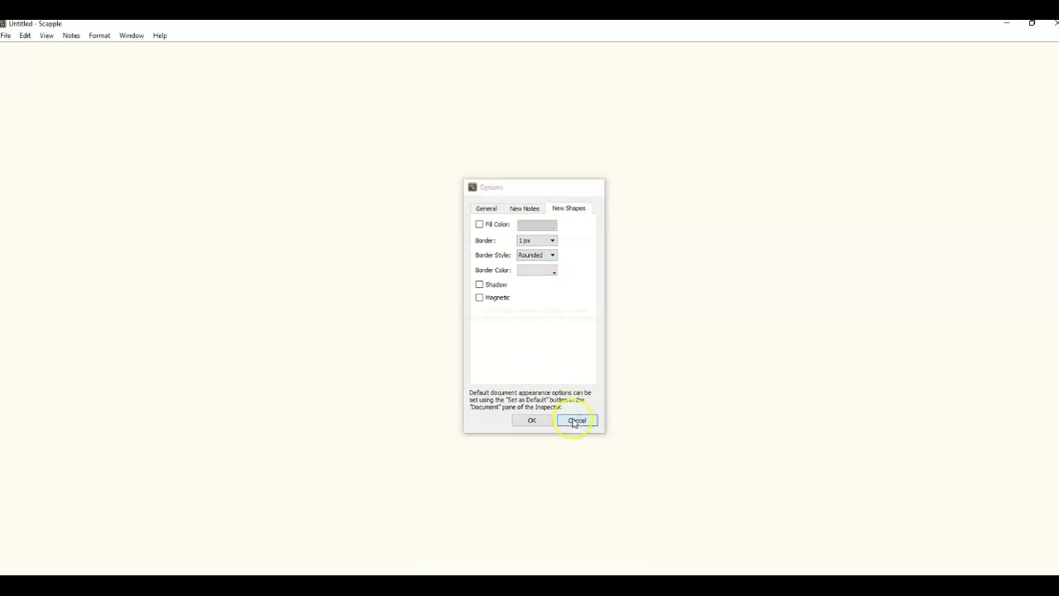
pyautogui.click(26, 39)
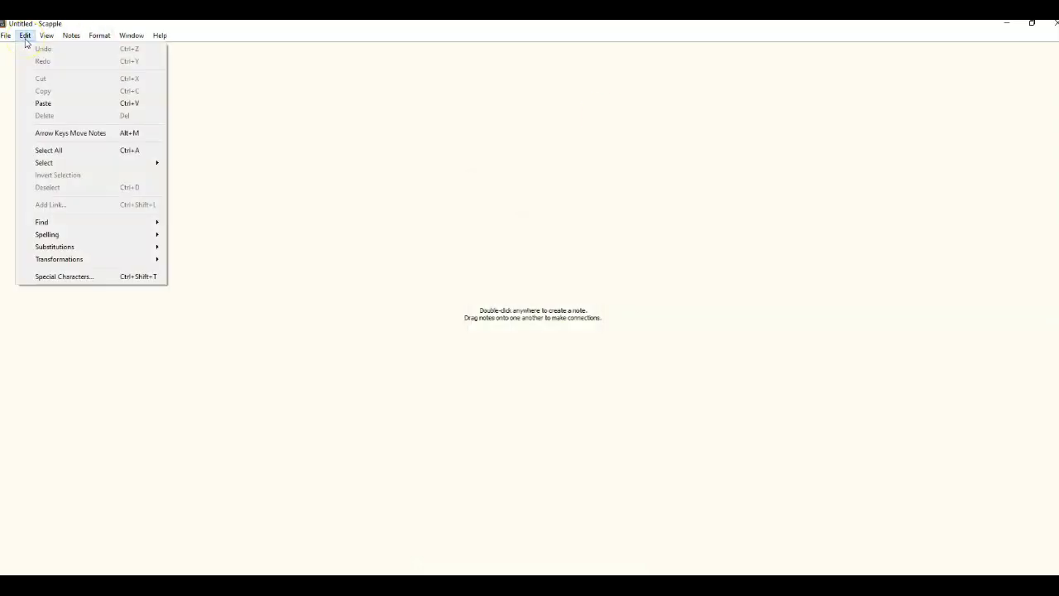
pyautogui.click(46, 37)
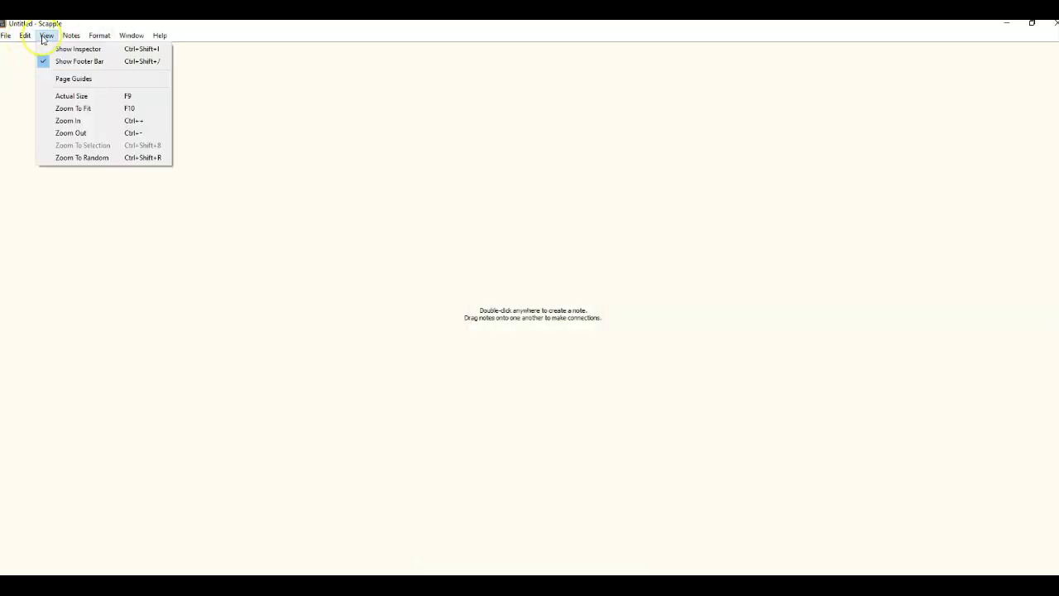
pyautogui.click(64, 38)
pyautogui.click(69, 37)
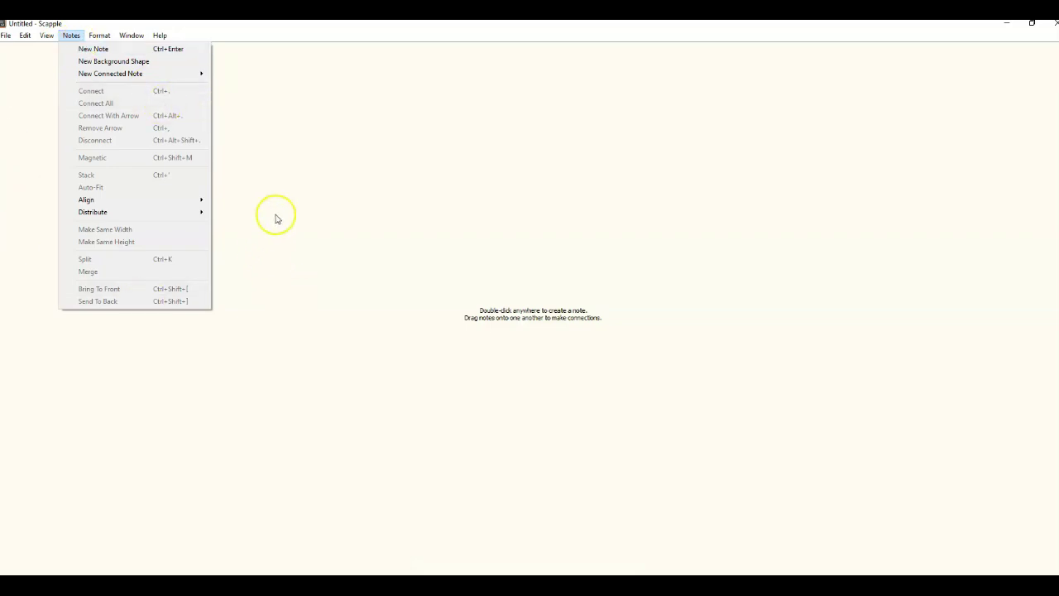
pyautogui.click(351, 288)
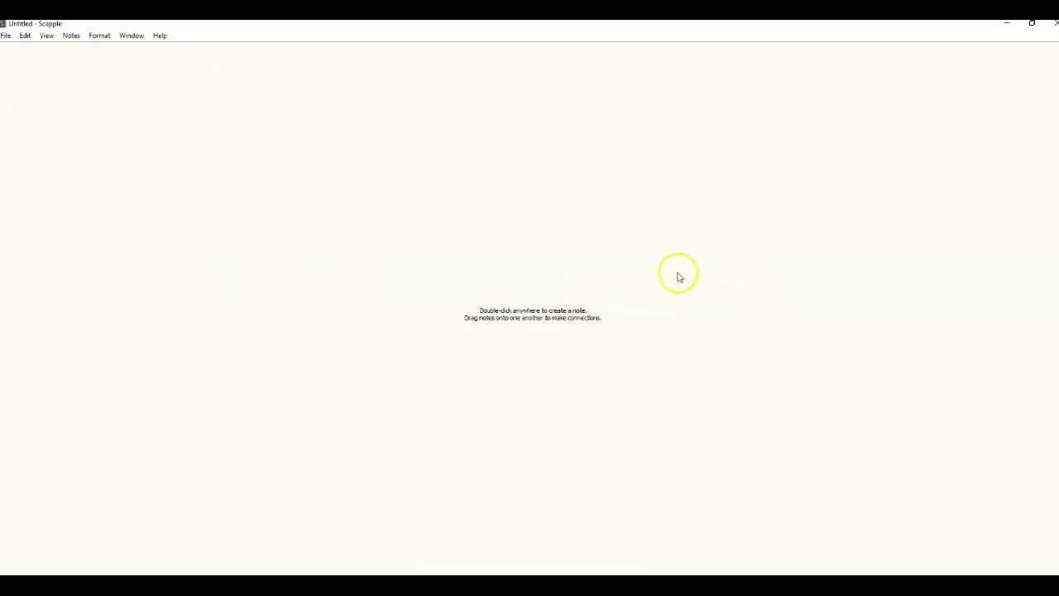
# - Create a note reading "New note" near the middle of the blank canvas
pyautogui.doubleClick(565, 276)
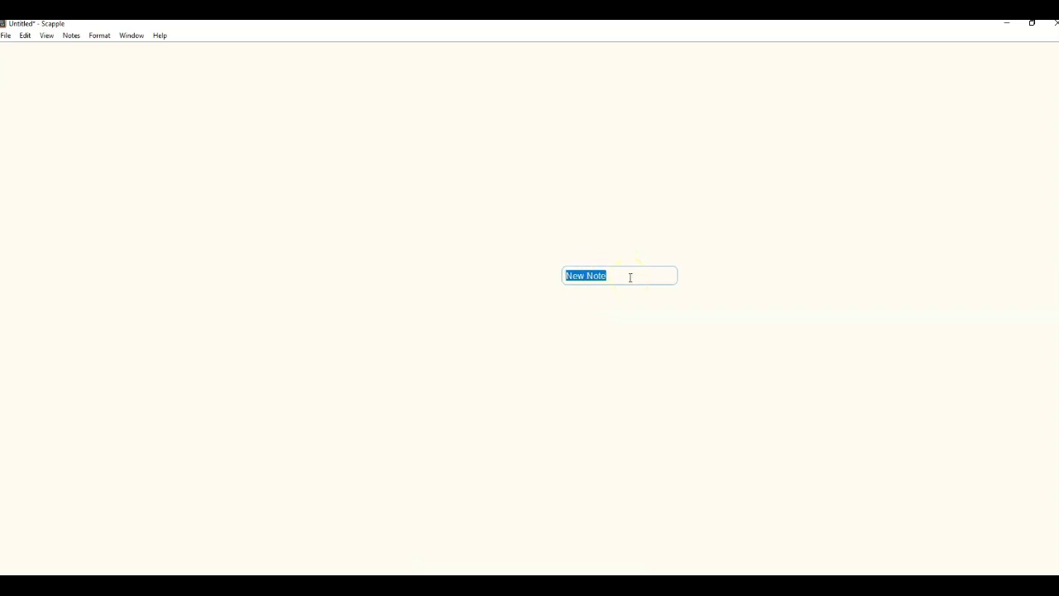
pyautogui.write('New ne')
pyautogui.press('BackSpace')
pyautogui.write('ote')
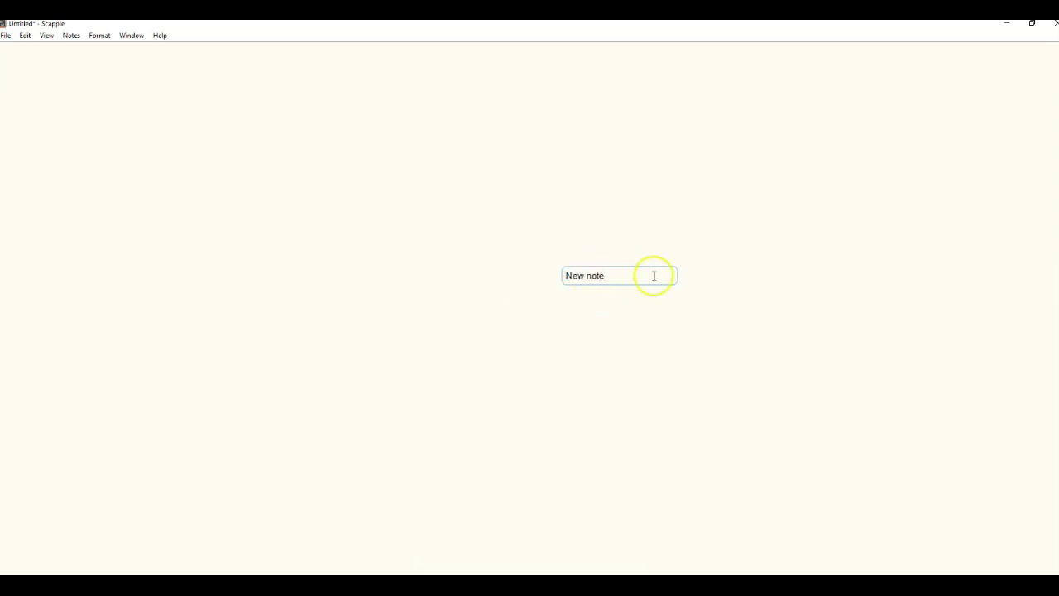
pyautogui.click(693, 245)
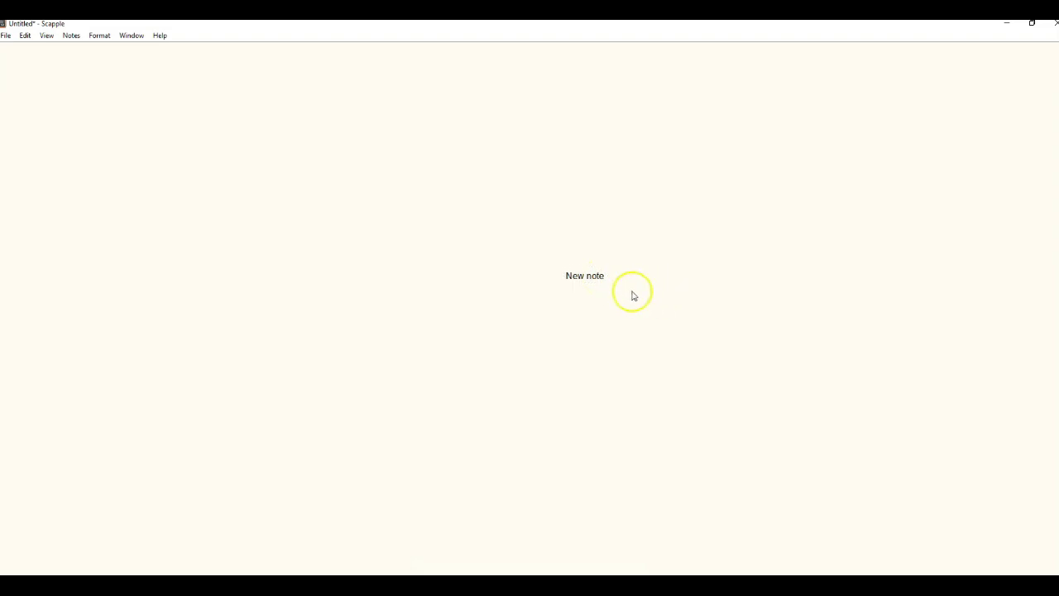
# - Give the "New note" note a 3 px border and apply the Green Bubble note style
pyautogui.rightClick(602, 283)
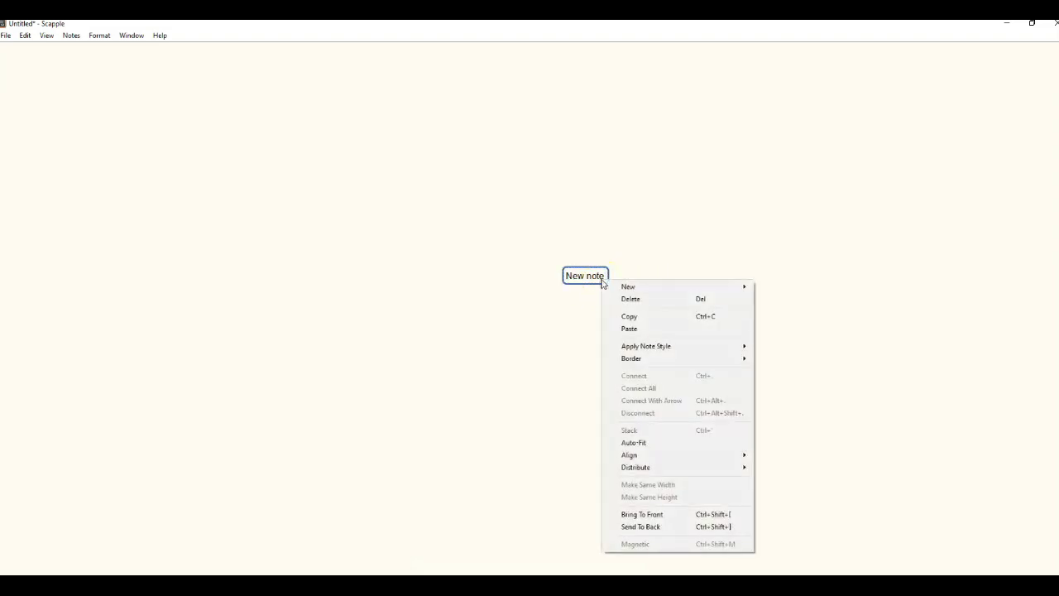
pyautogui.moveTo(633, 359)
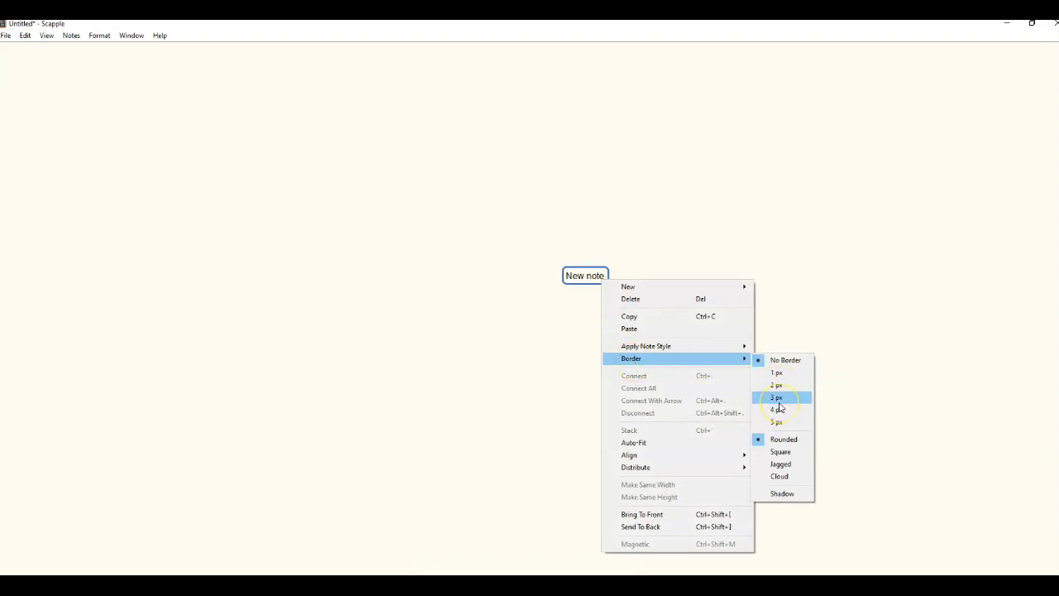
pyautogui.click(777, 398)
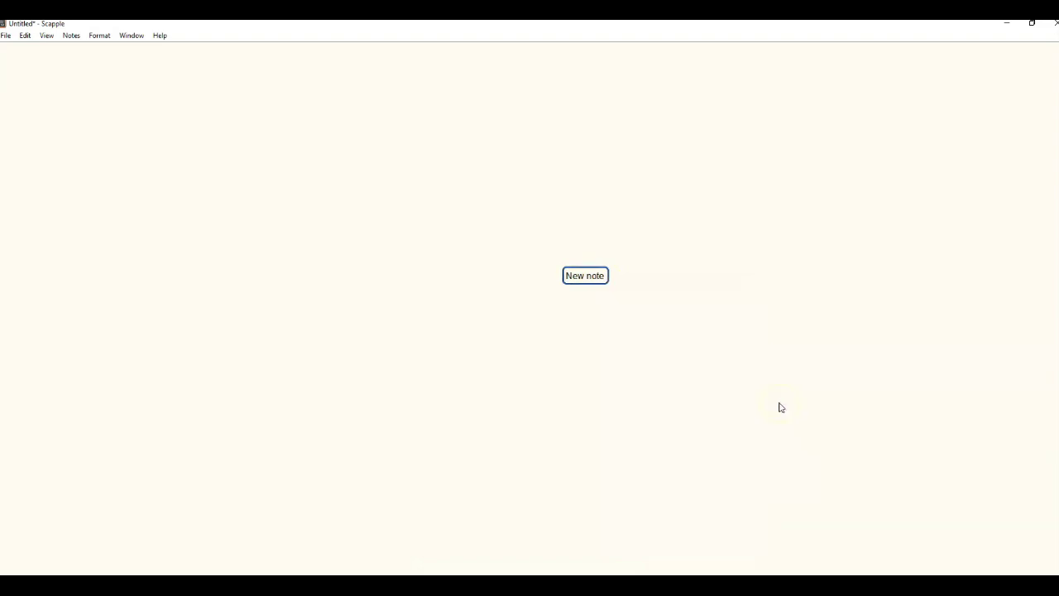
pyautogui.rightClick(602, 278)
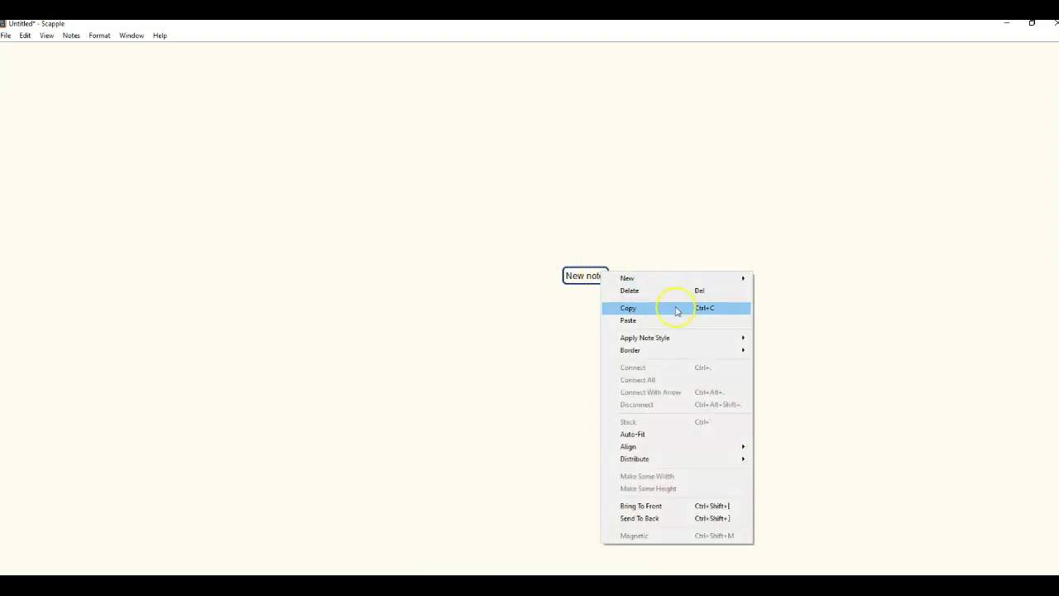
pyautogui.moveTo(663, 350)
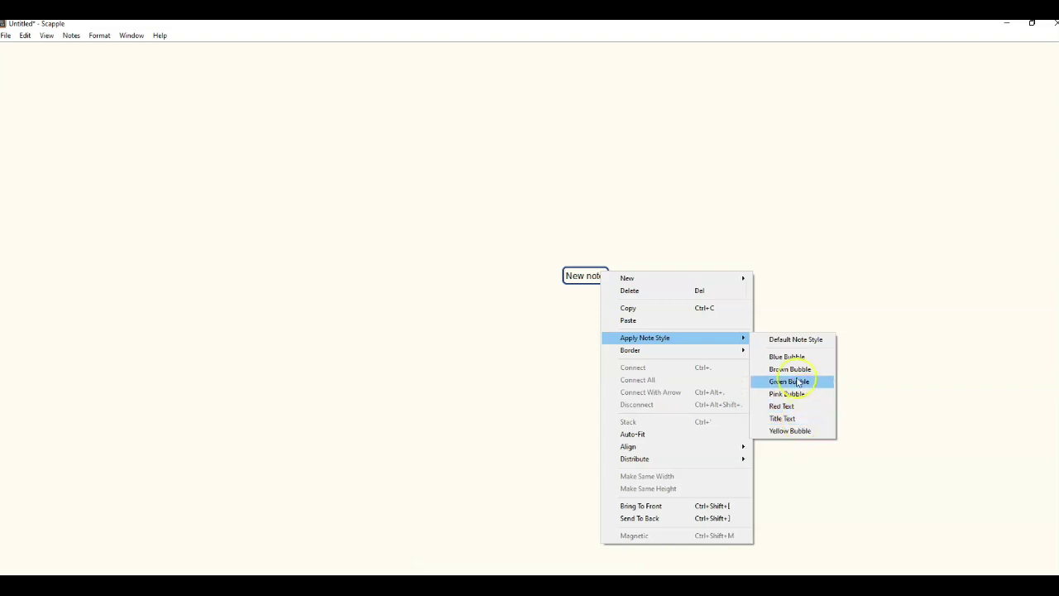
pyautogui.click(798, 384)
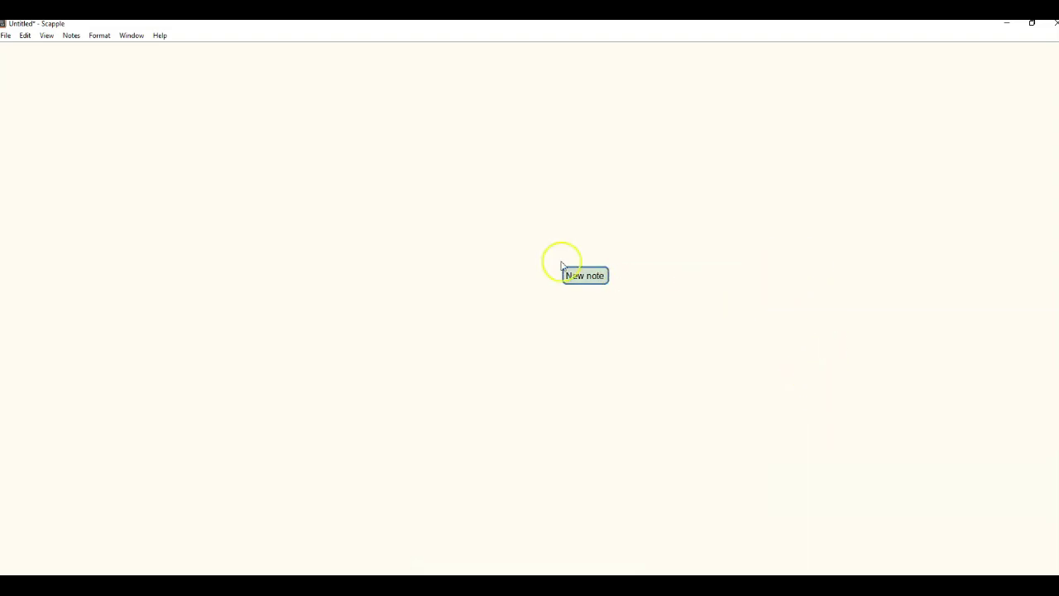
# - Create a note reading "another note" below and to the left of the green note, with a 3 px border
pyautogui.doubleClick(459, 345)
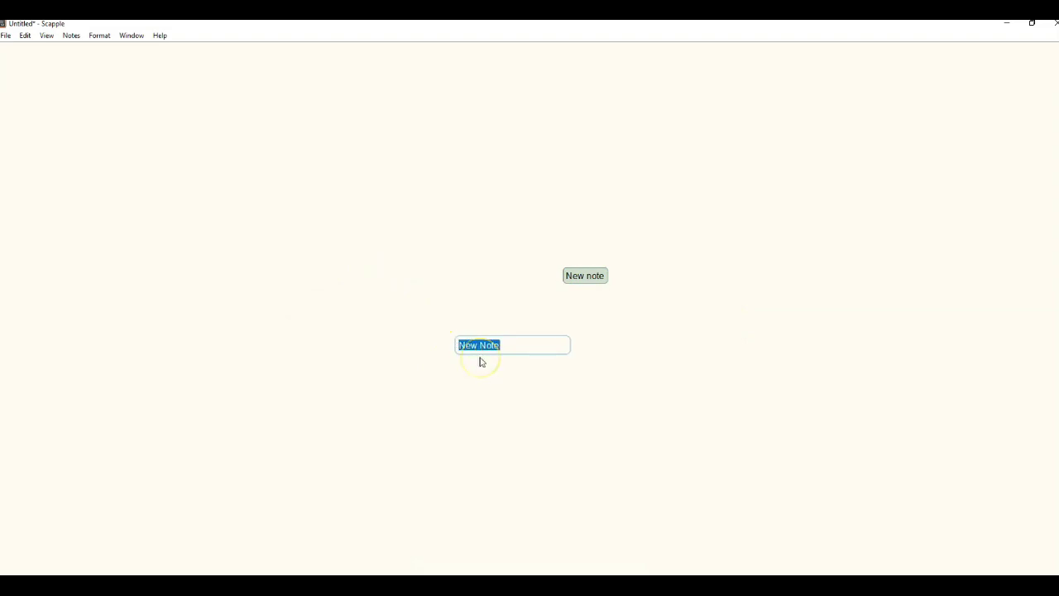
pyautogui.write('another note')
pyautogui.click(536, 310)
pyautogui.click(501, 347)
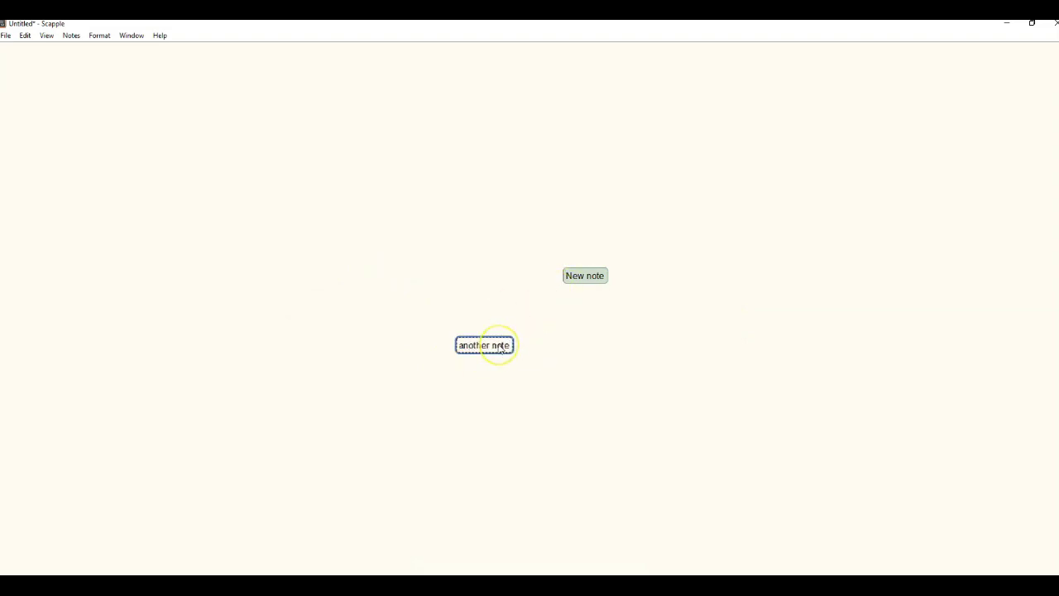
pyautogui.rightClick(501, 347)
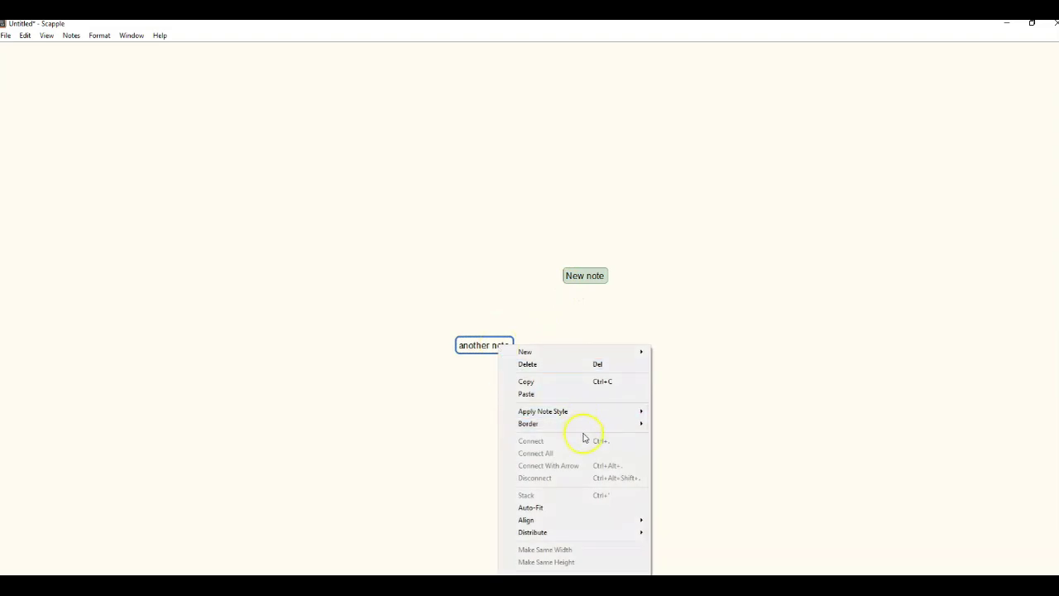
pyautogui.moveTo(584, 424)
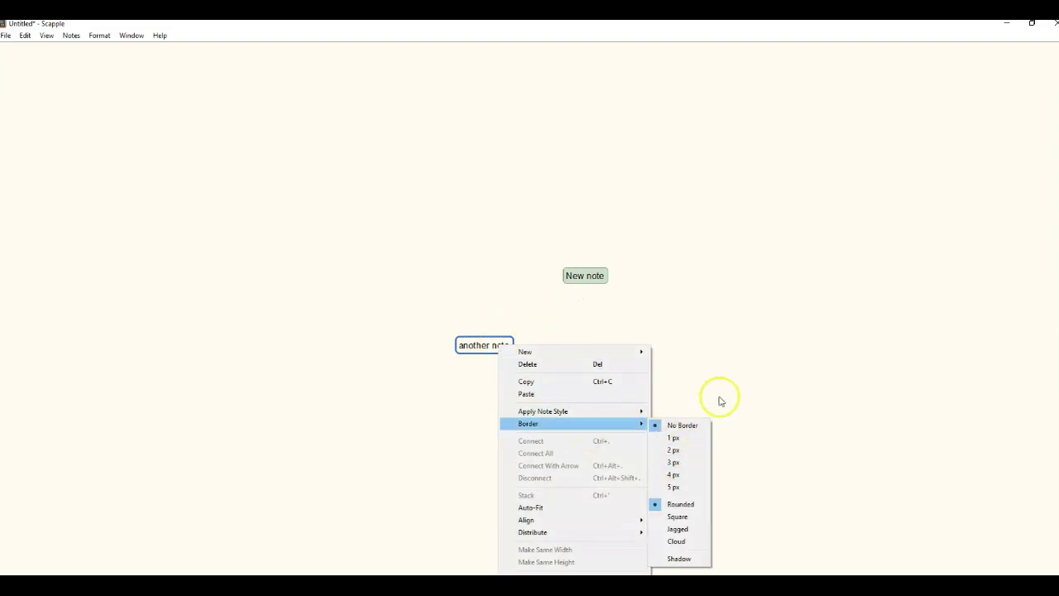
pyautogui.click(682, 462)
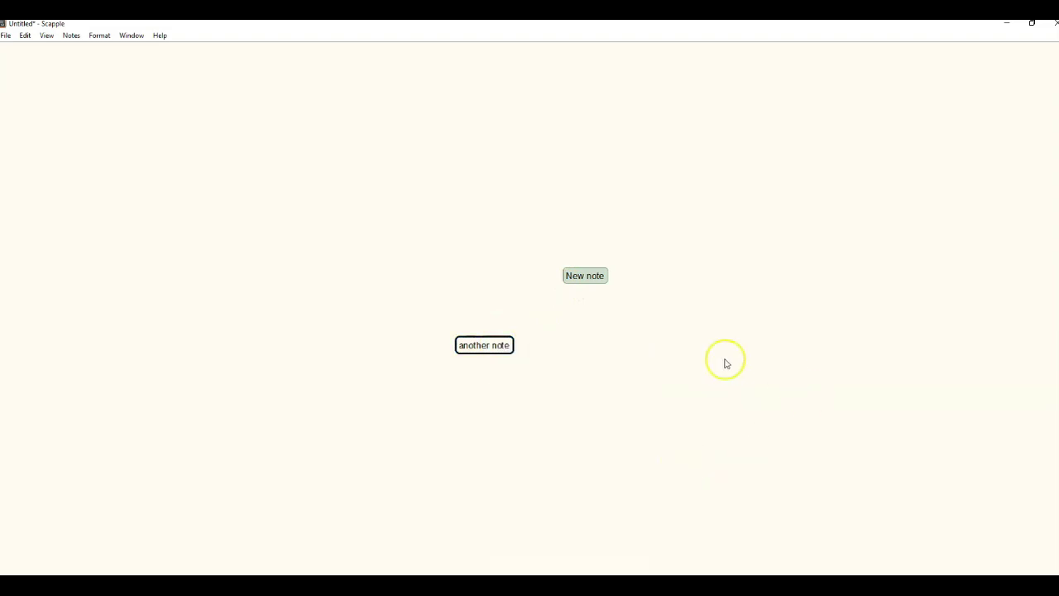
# - Create a note reading "more note" below and to the right of the green note, level with "another note"
pyautogui.doubleClick(683, 347)
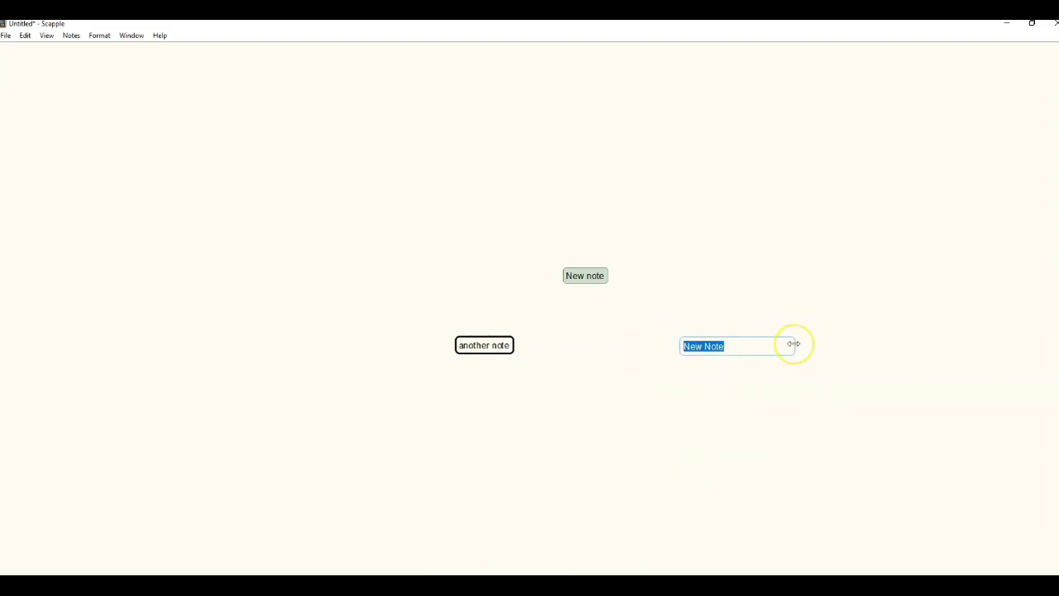
pyautogui.write('more note')
pyautogui.click(747, 345)
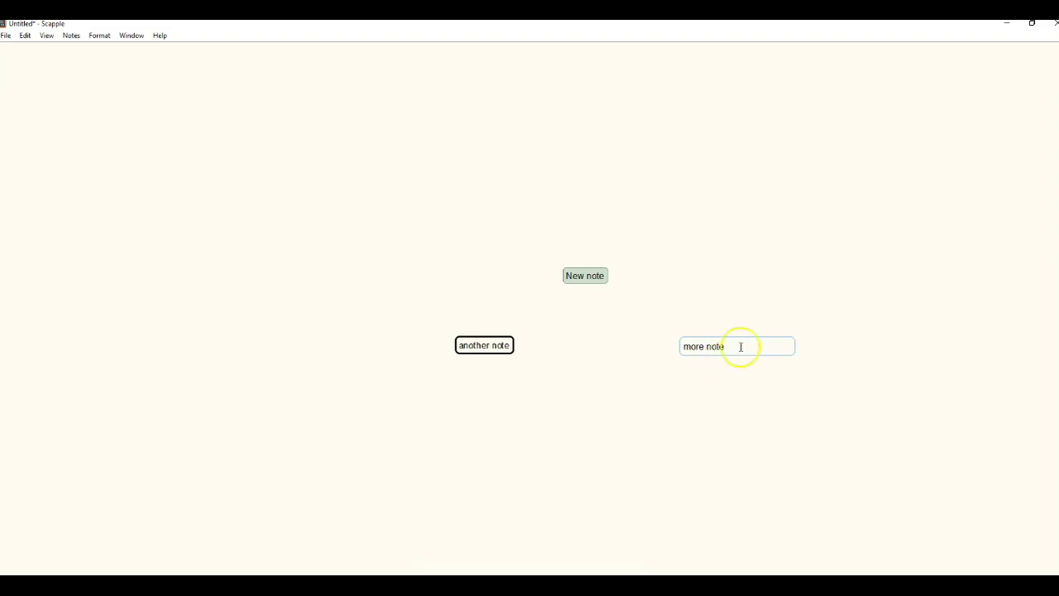
pyautogui.click(755, 334)
# - Give the "more note" note a 3 px border and apply the Pink Bubble note style
pyautogui.click(709, 348)
pyautogui.rightClick(710, 348)
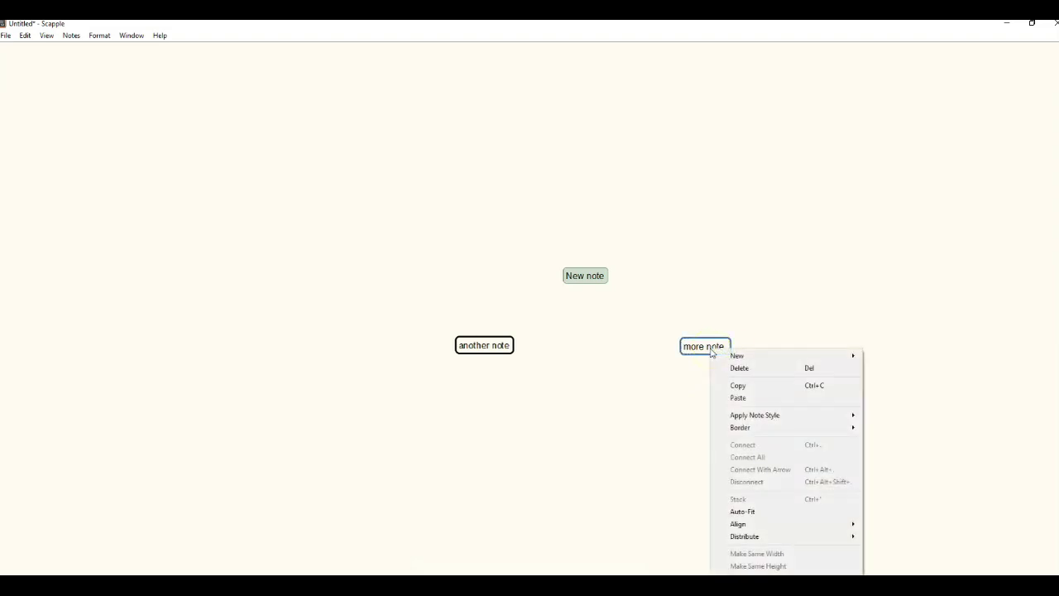
pyautogui.moveTo(718, 428)
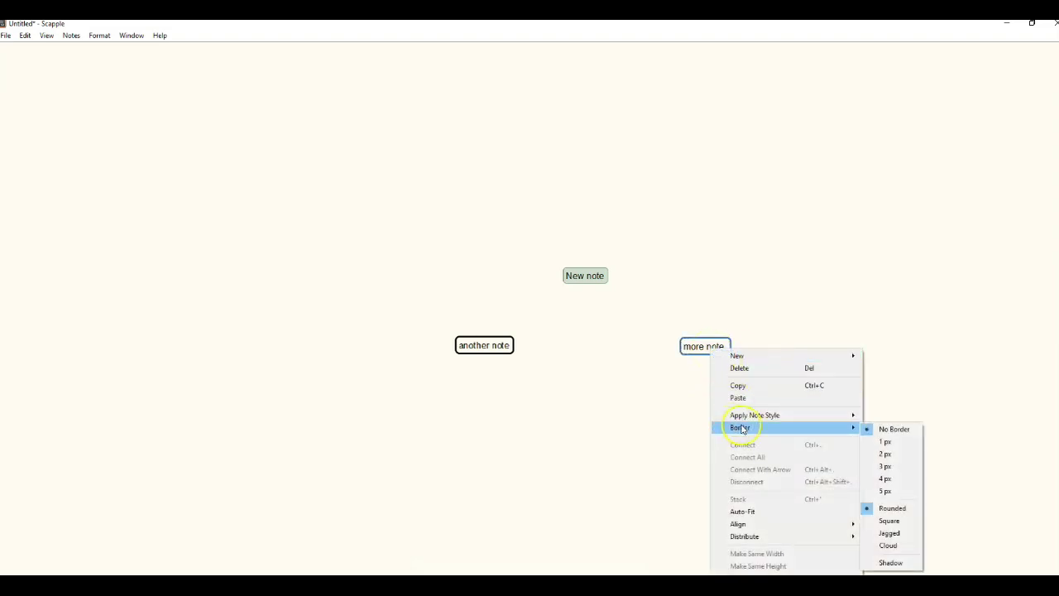
pyautogui.click(889, 467)
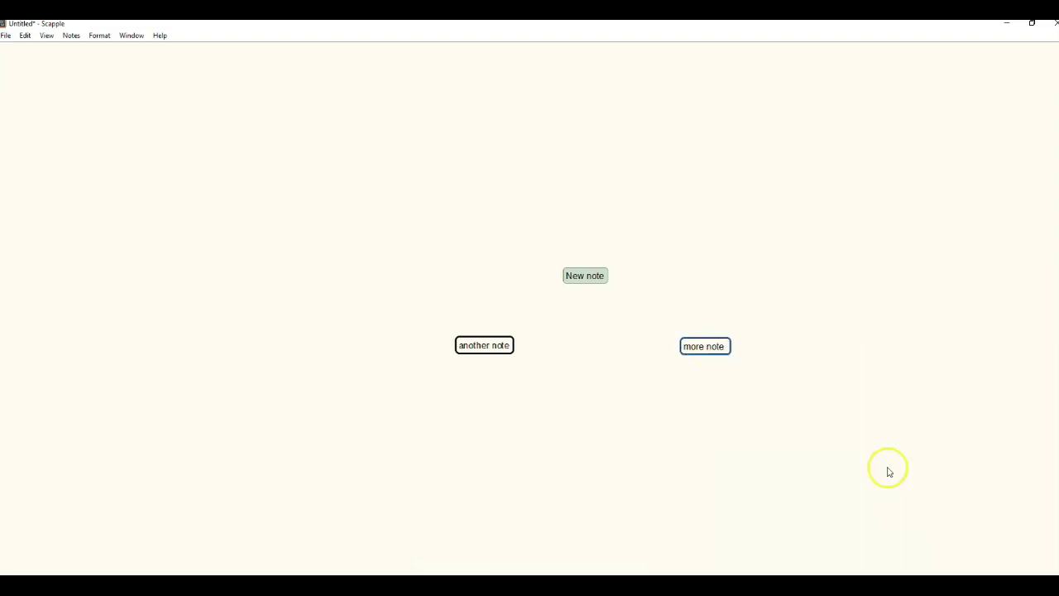
pyautogui.rightClick(715, 346)
pyautogui.moveTo(790, 410)
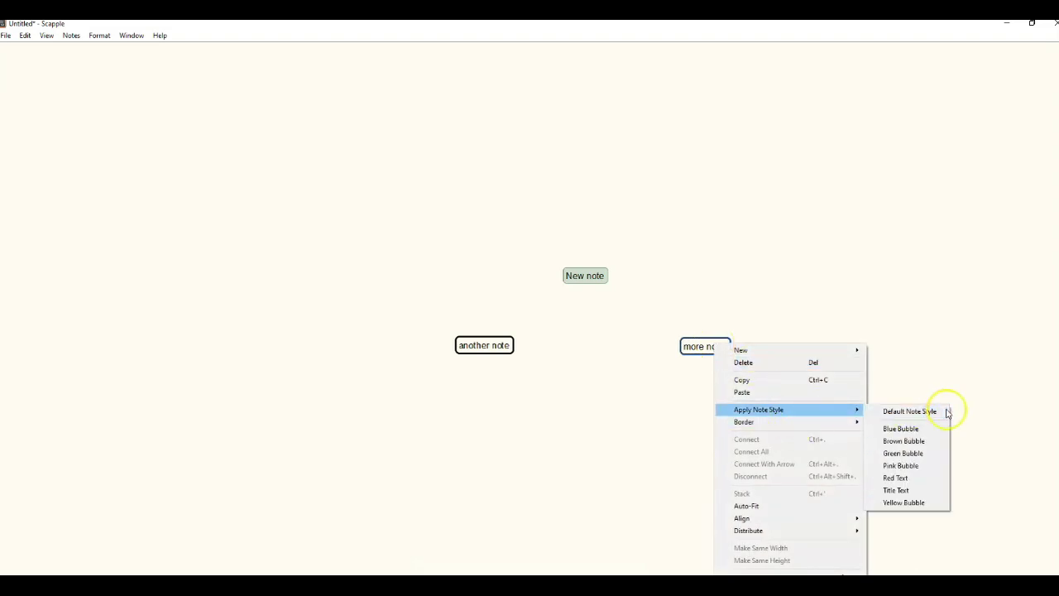
pyautogui.click(908, 466)
# - Change the border shape of the "more note" note to Jagged
pyautogui.rightClick(699, 354)
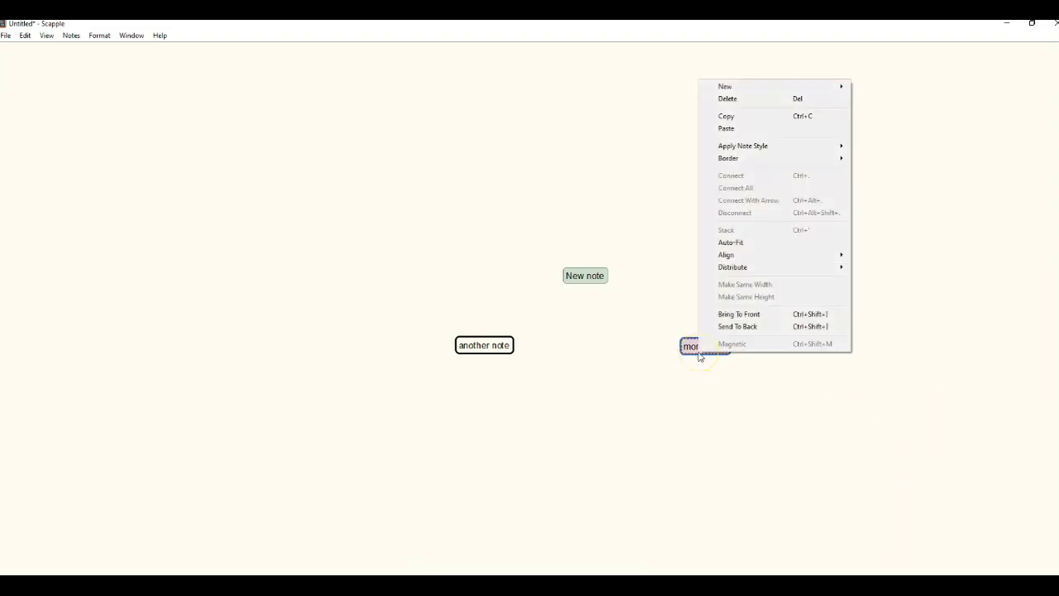
pyautogui.moveTo(718, 160)
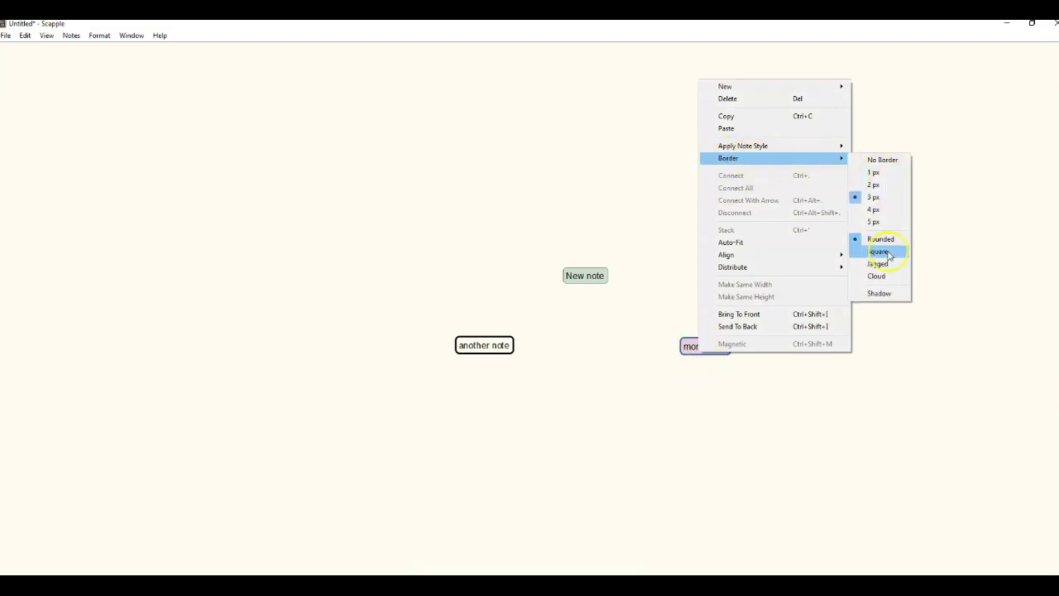
pyautogui.click(880, 264)
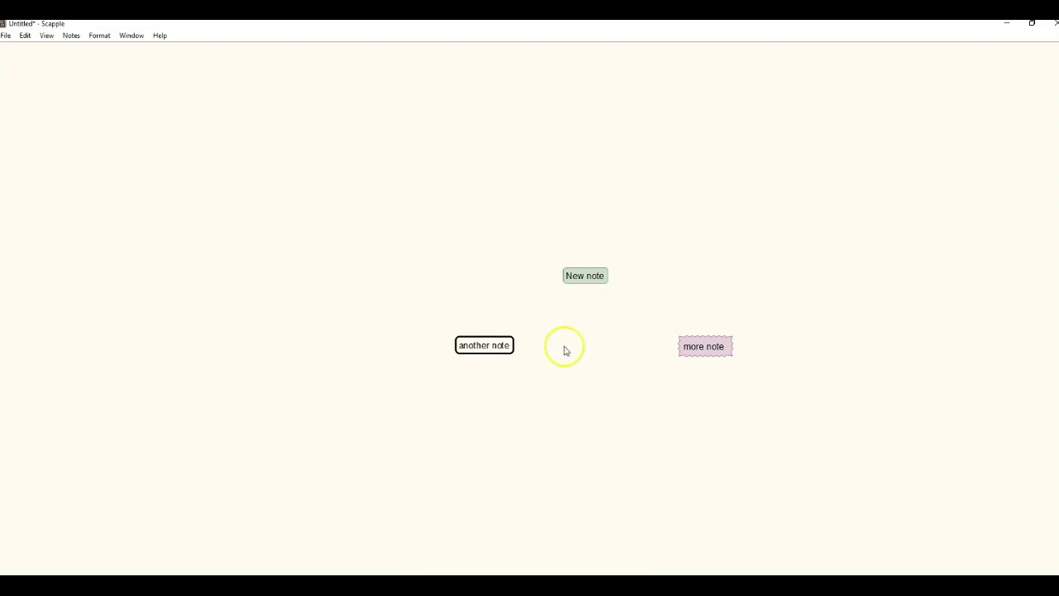
# - Connect both the "another note" and "more note" notes to the green "New note" note
pyautogui.doubleClick(483, 346)
pyautogui.moveTo(490, 347); pyautogui.dragTo(579, 273)
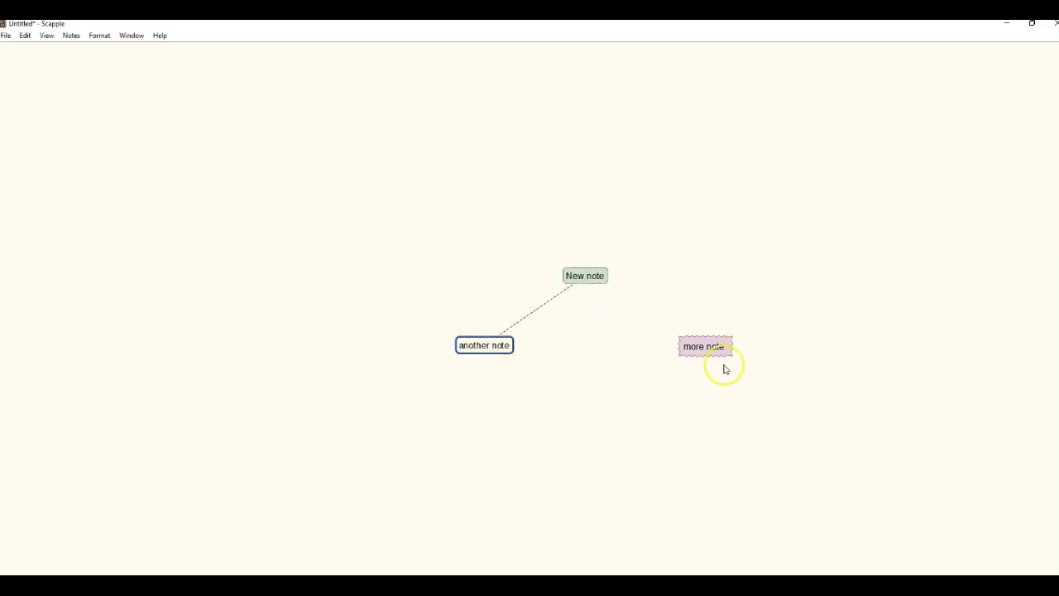
pyautogui.moveTo(700, 346); pyautogui.dragTo(586, 280)
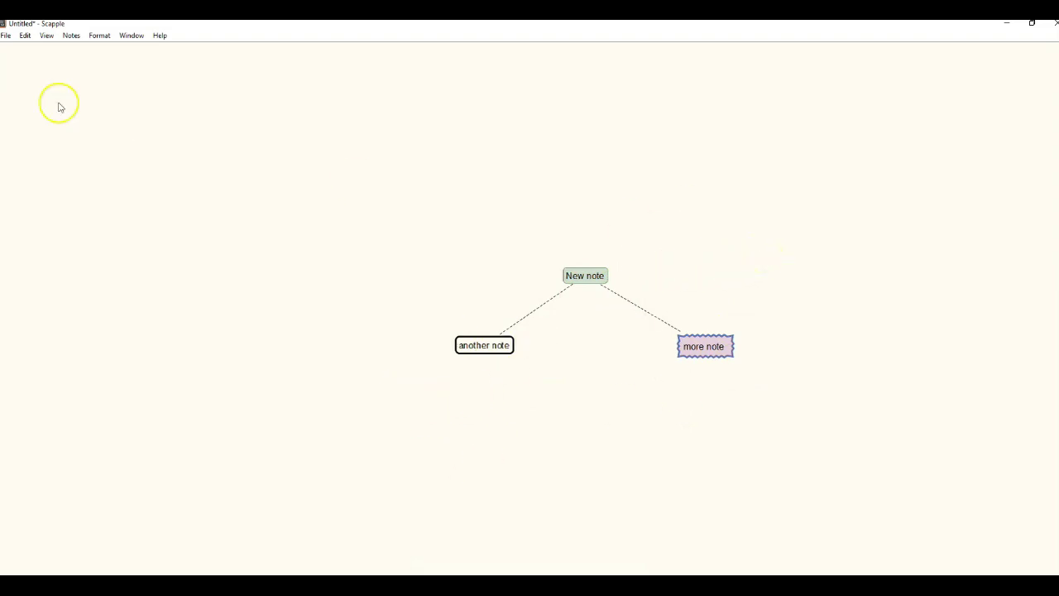
# - View the print preview of the mind map, and close it
pyautogui.click(7, 36)
pyautogui.click(44, 175)
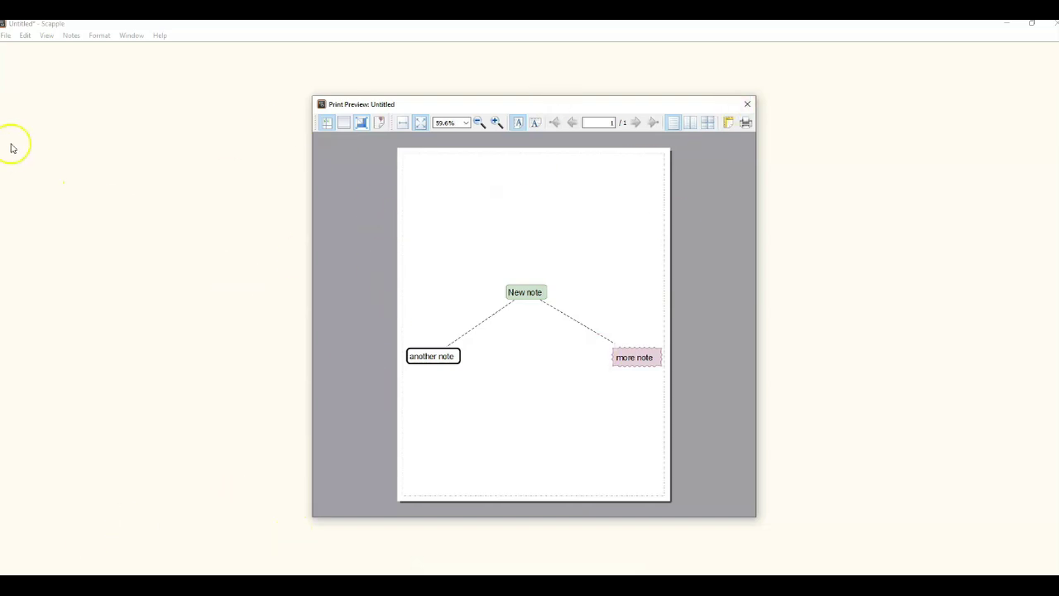
pyautogui.click(747, 103)
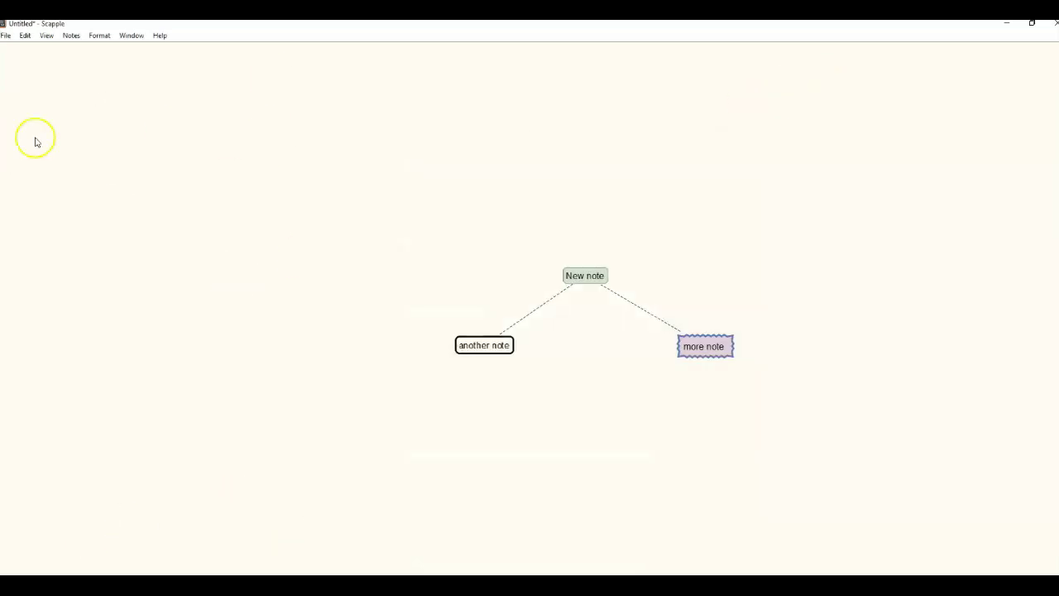
# - Bring up the Save As dialog for the mind map and dismiss it without saving
pyautogui.click(6, 36)
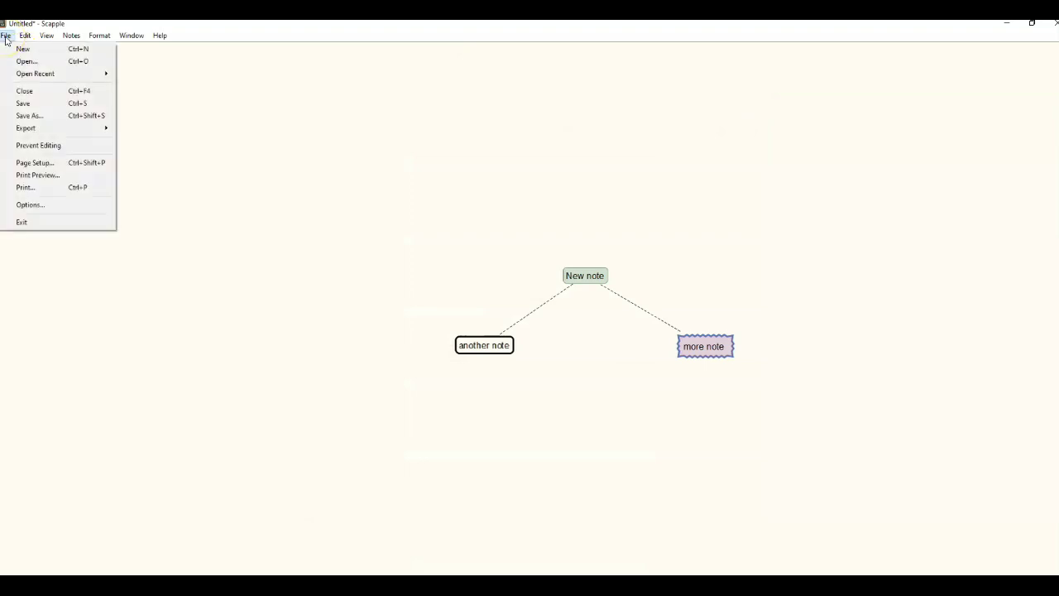
pyautogui.click(38, 117)
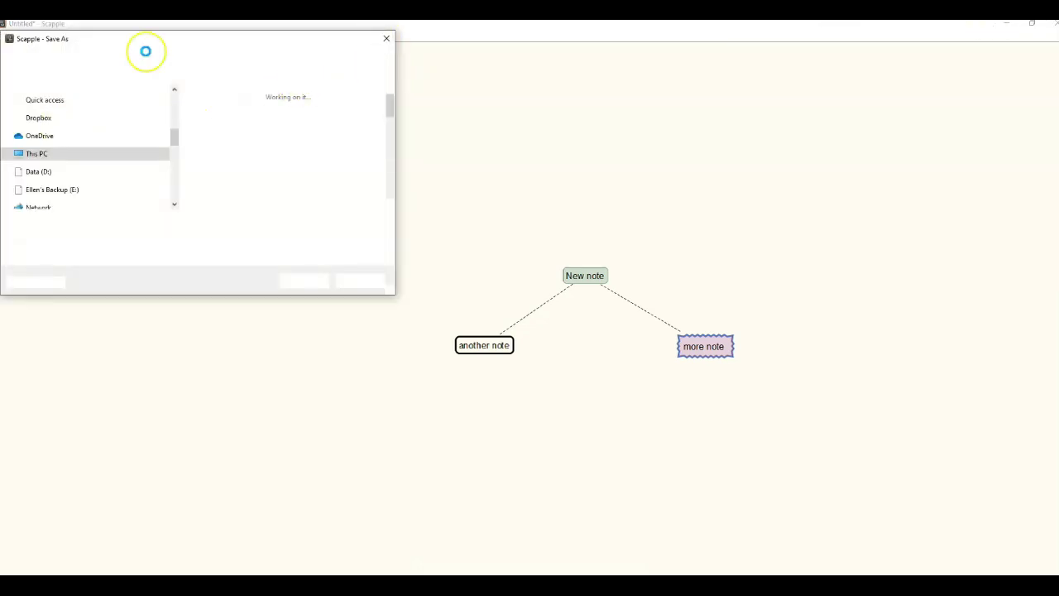
pyautogui.click(389, 38)
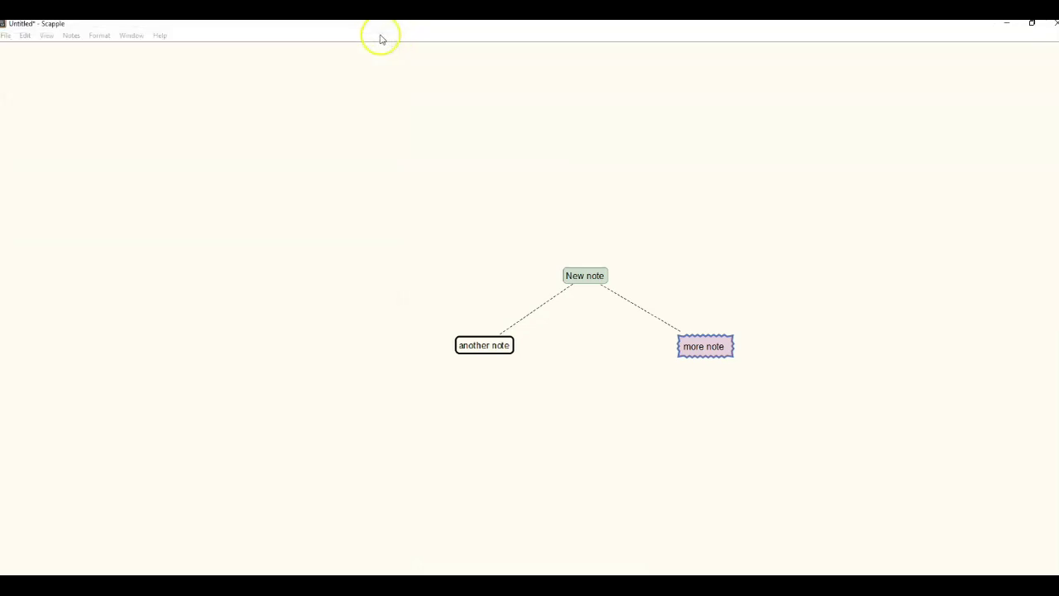
# - Examine the export formats offered for the mind map, such as PDF, image and text
pyautogui.click(7, 35)
pyautogui.click(7, 39)
pyautogui.click(33, 129)
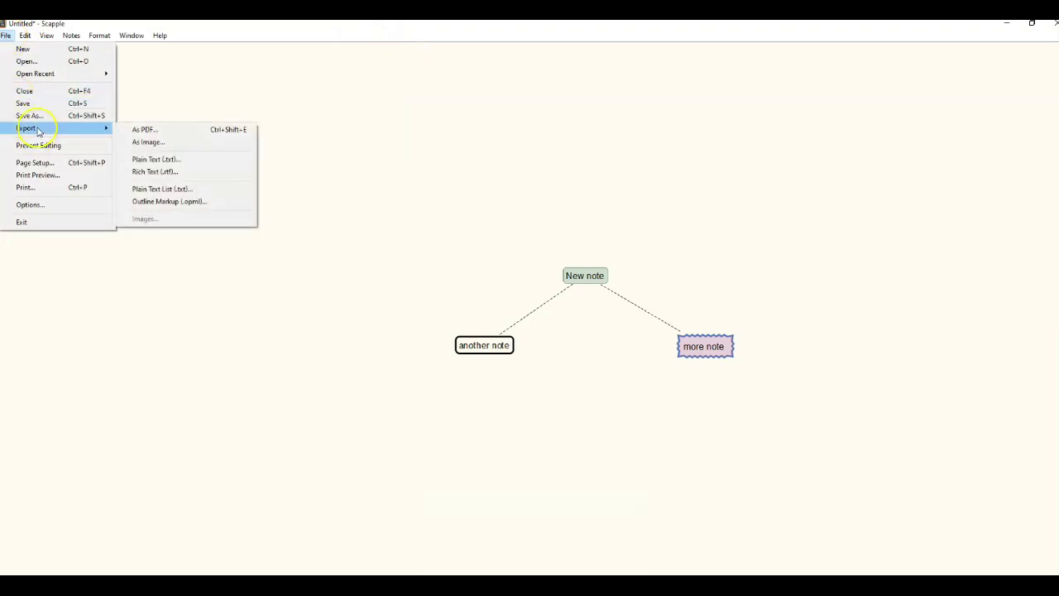
pyautogui.click(141, 132)
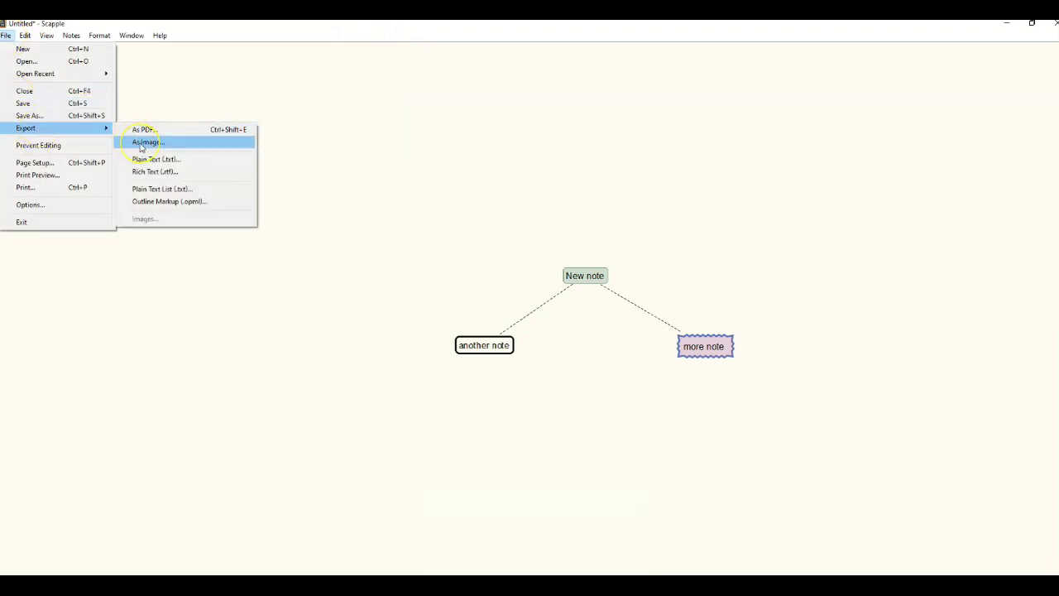